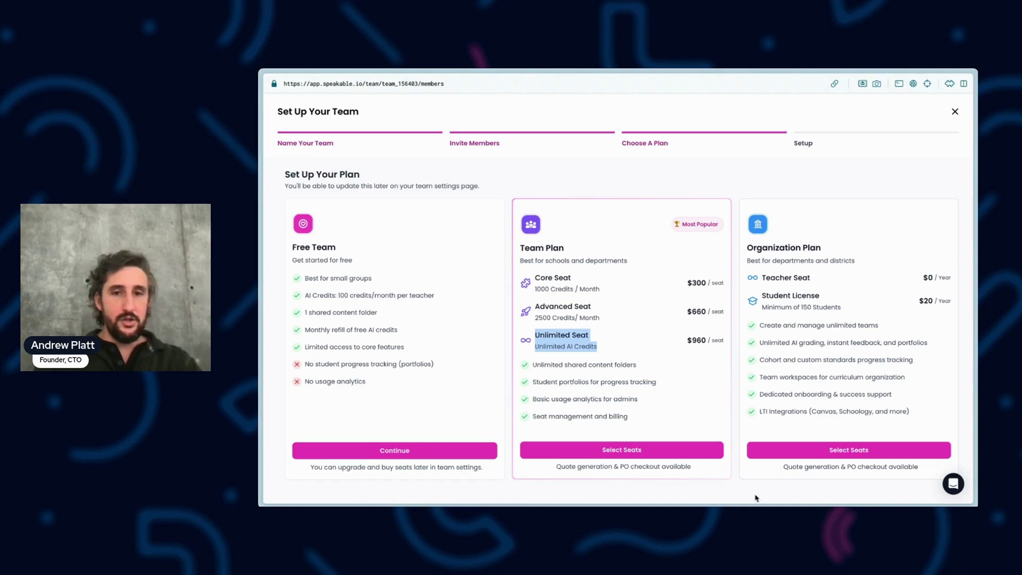
Step: Choose the Team Plan for the new team and set the number of Unlimited Seats to 2
left_click(637, 453)
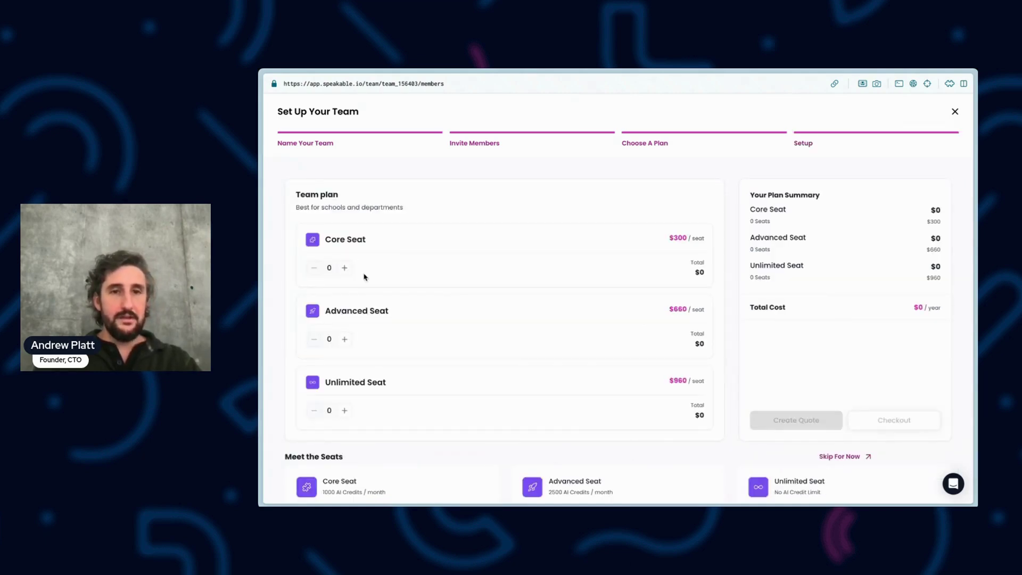
scroll(368, 277, "down", 3)
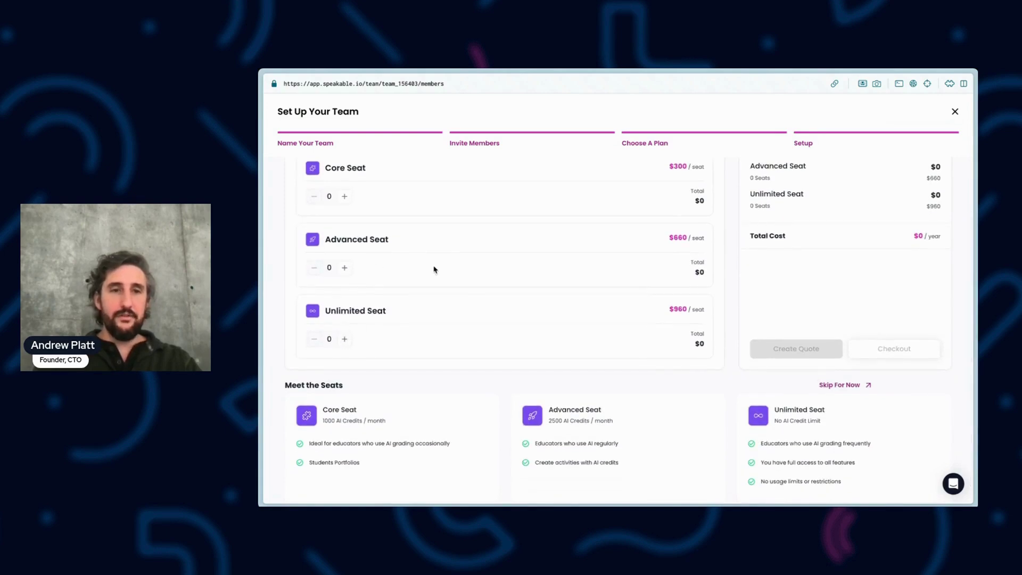
scroll(433, 269, "up", 3)
left_click(345, 401)
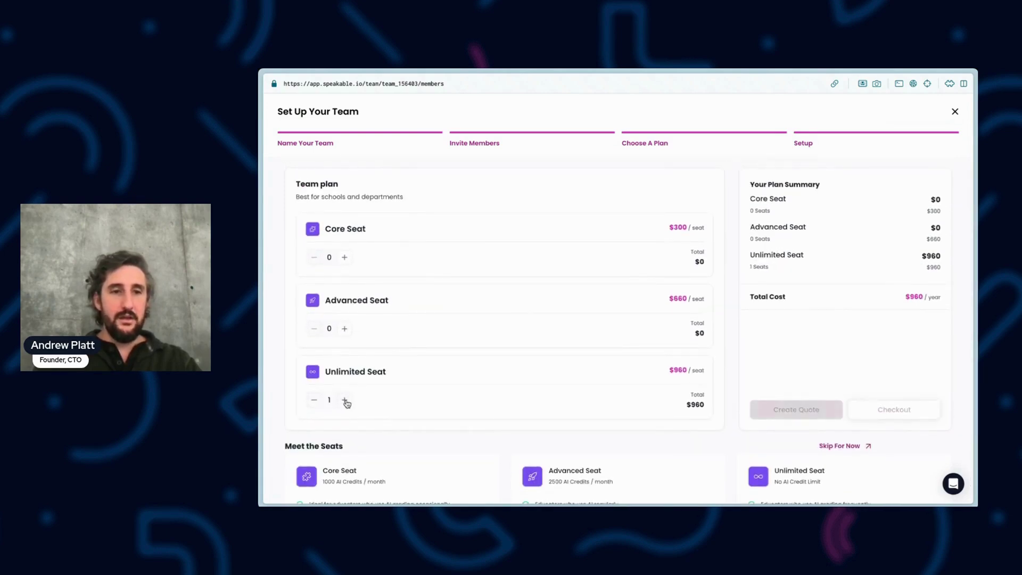
left_click(345, 400)
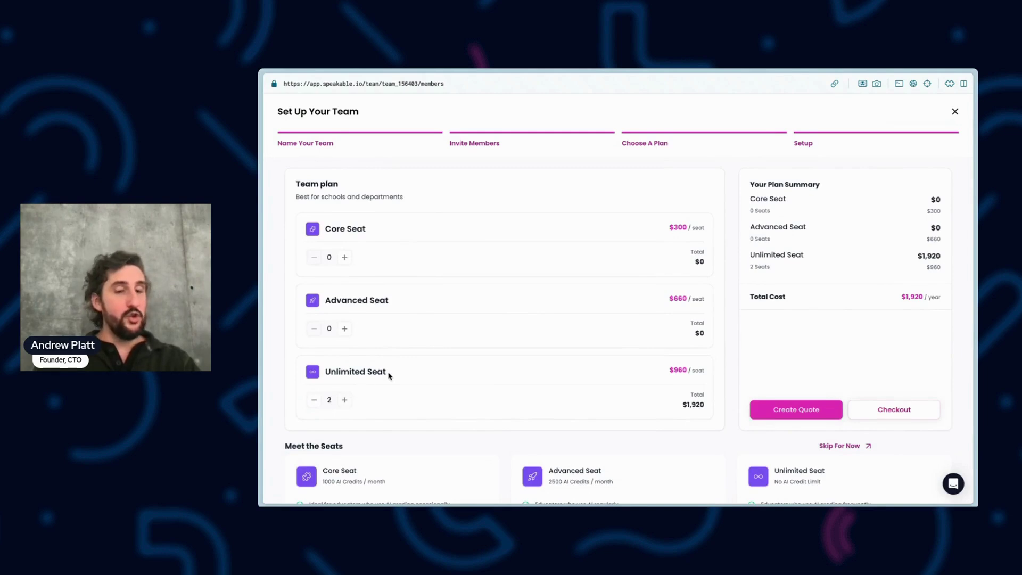
left_click(345, 258)
left_click(347, 328)
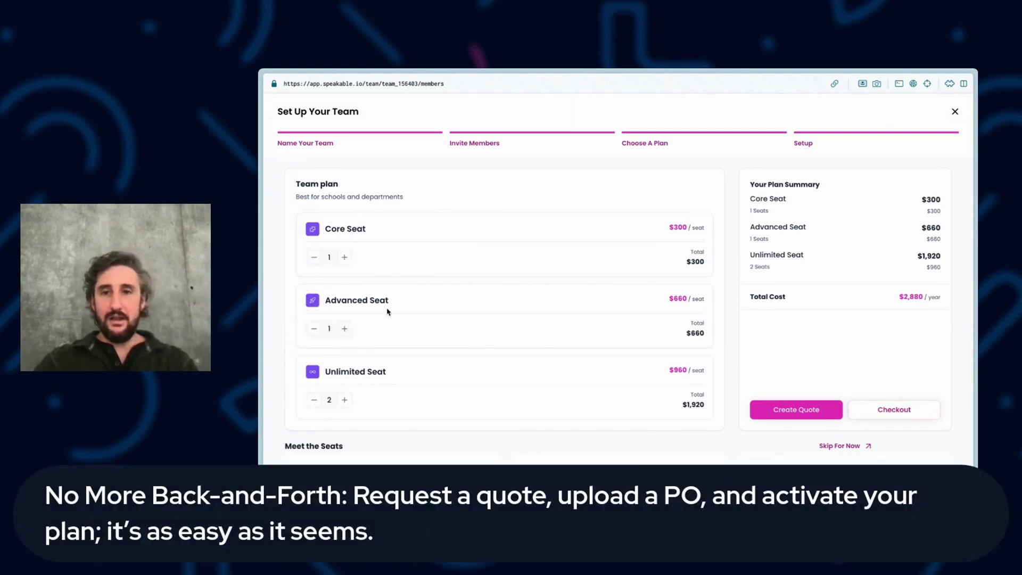
left_click(314, 258)
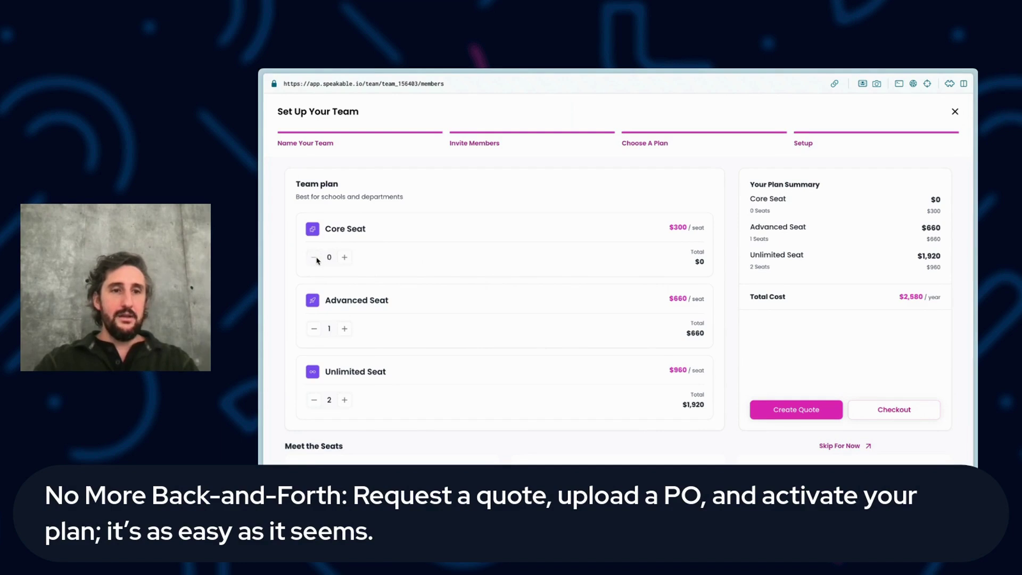
left_click(315, 329)
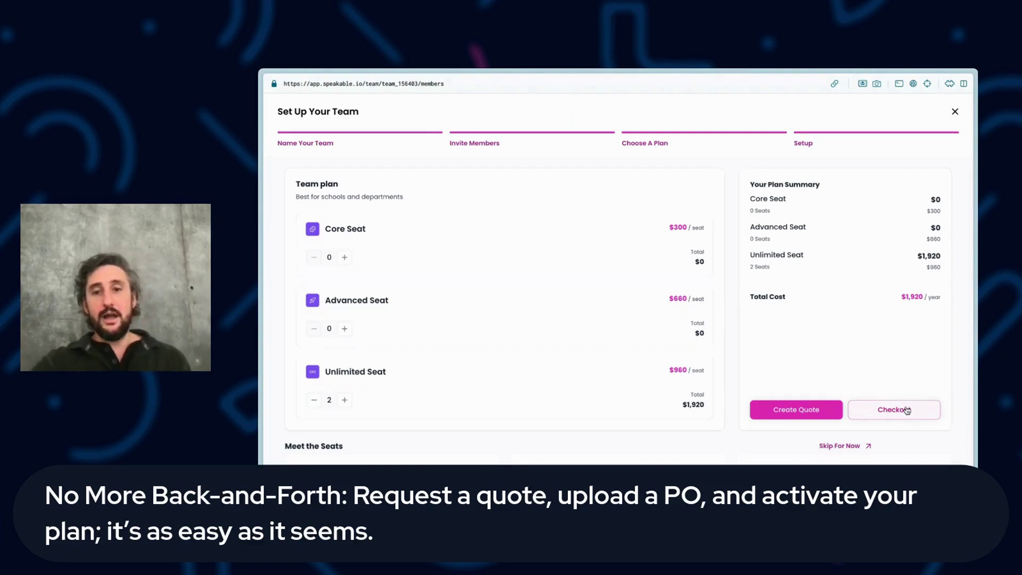
Step: Create a quote for the selected seats and open its PDF to check who the quote is for
scroll(799, 440, "down", 1)
left_click(806, 394)
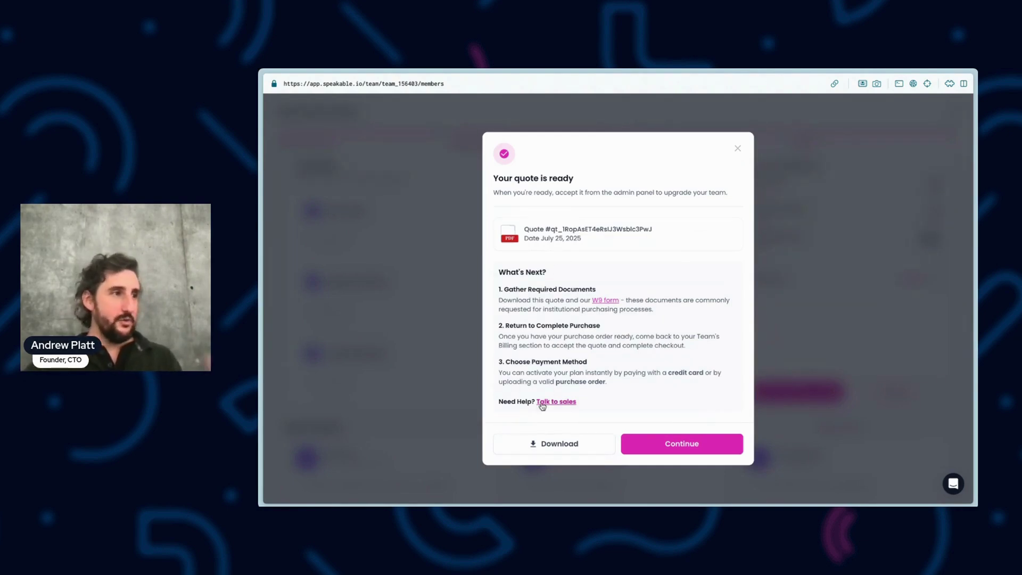
left_click(568, 450)
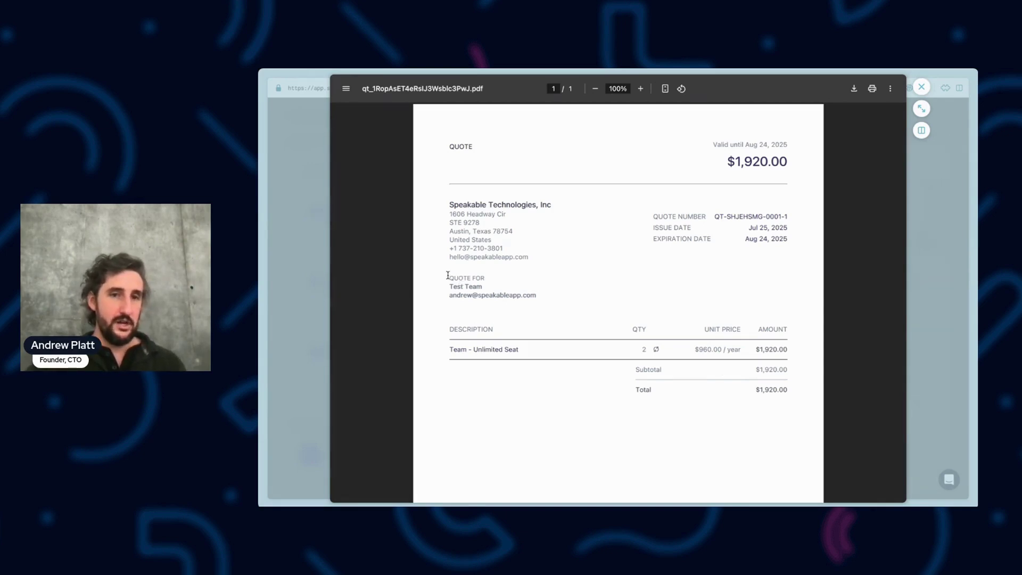
left_click_drag(449, 276, 547, 305)
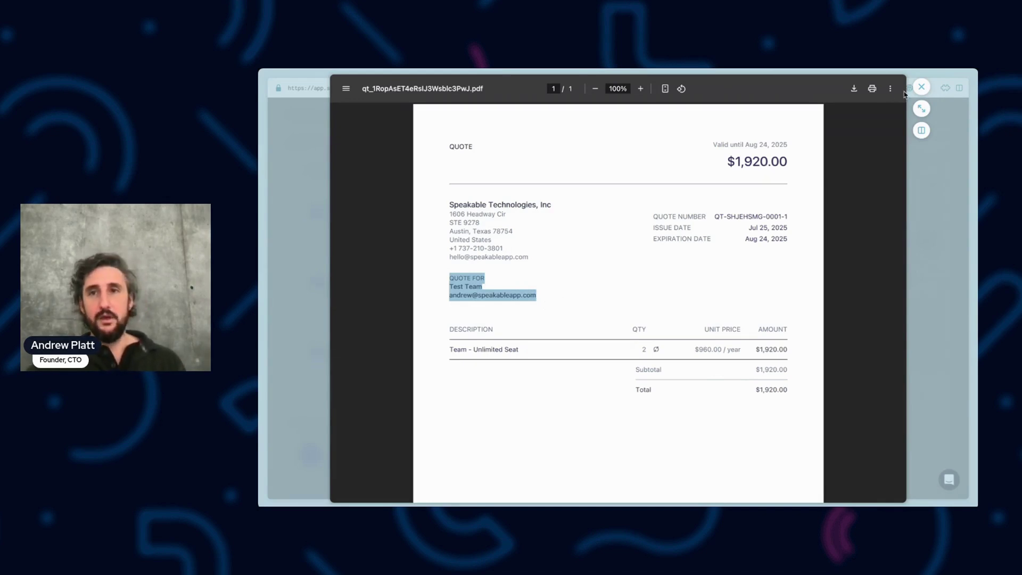
left_click(922, 89)
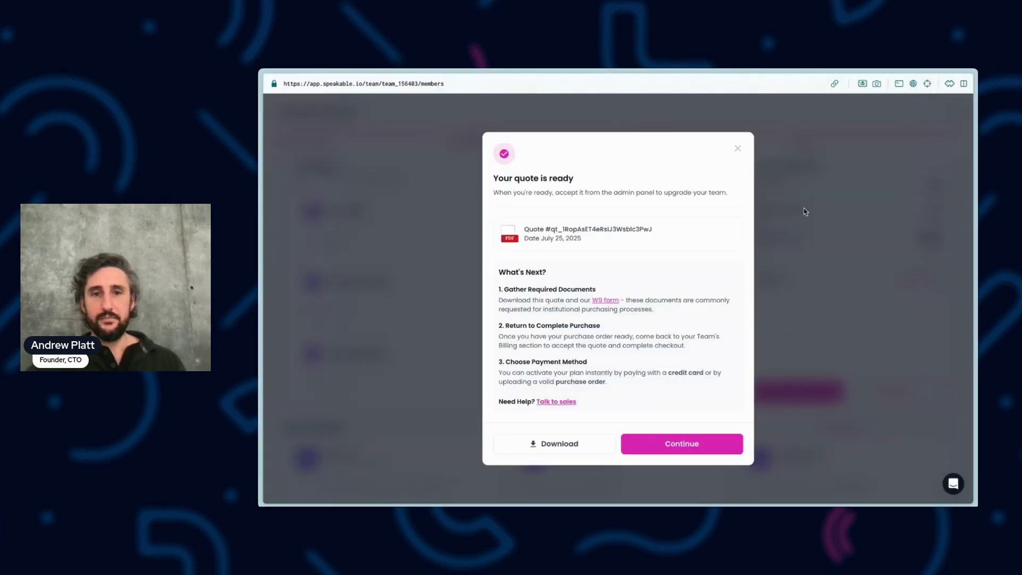
Step: Continue from the finished quote to the team's billing page and accept the open quote
left_click(683, 444)
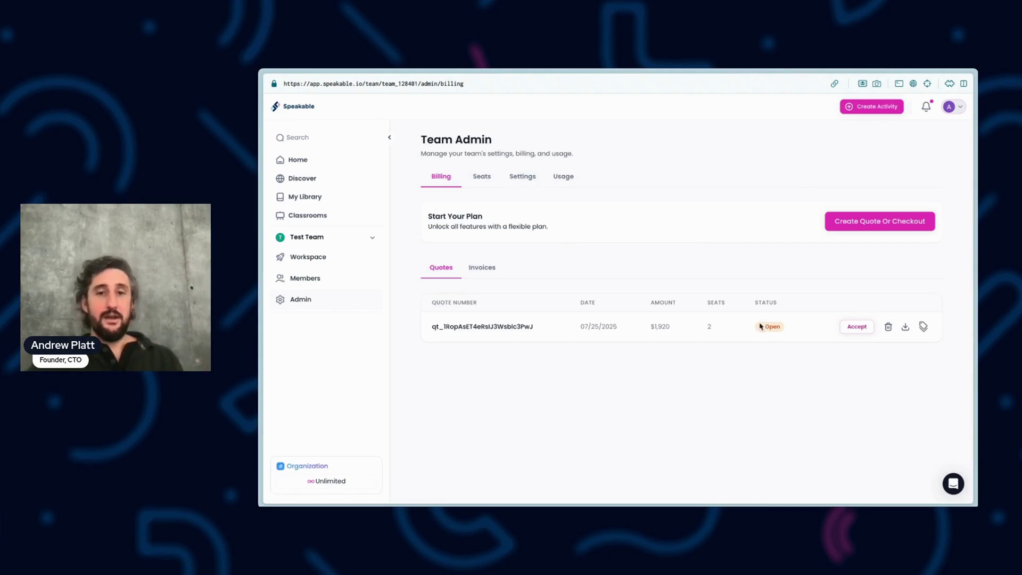
double_click(462, 326)
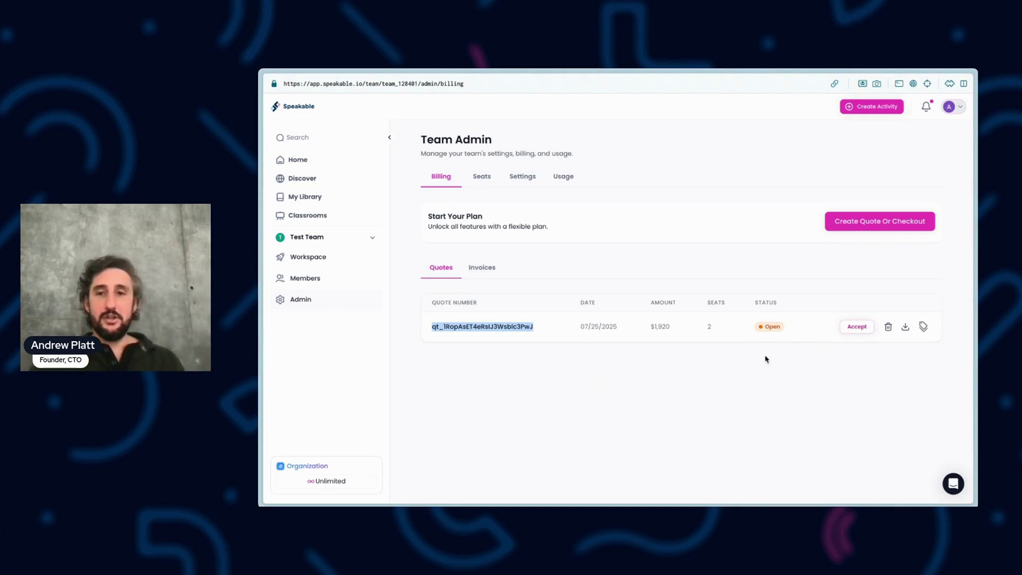
left_click(858, 332)
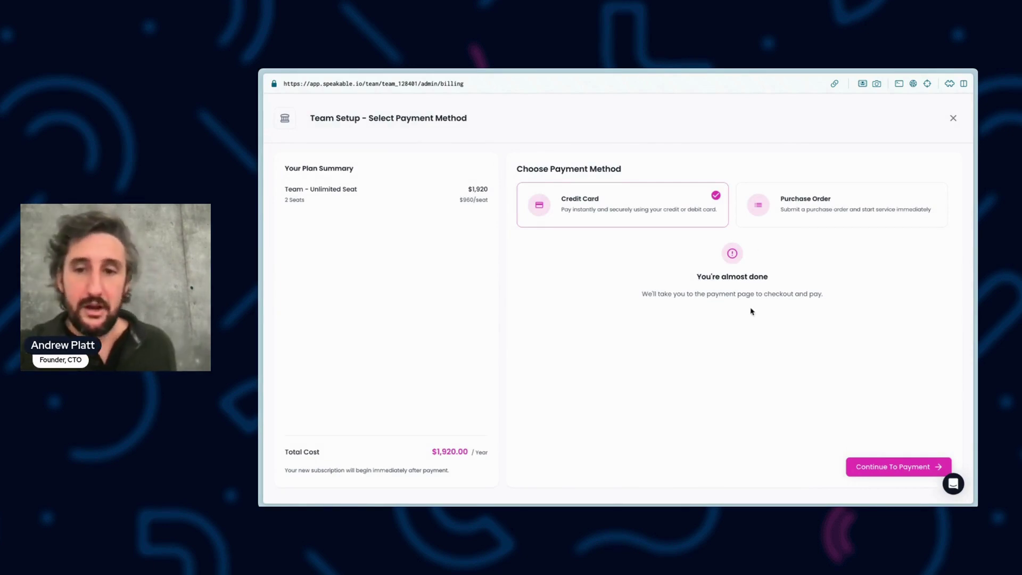
Step: Choose Purchase Order as the payment method and upload "Fake Purchase Order $1920 per year.pdf" from Downloads
left_click(816, 201)
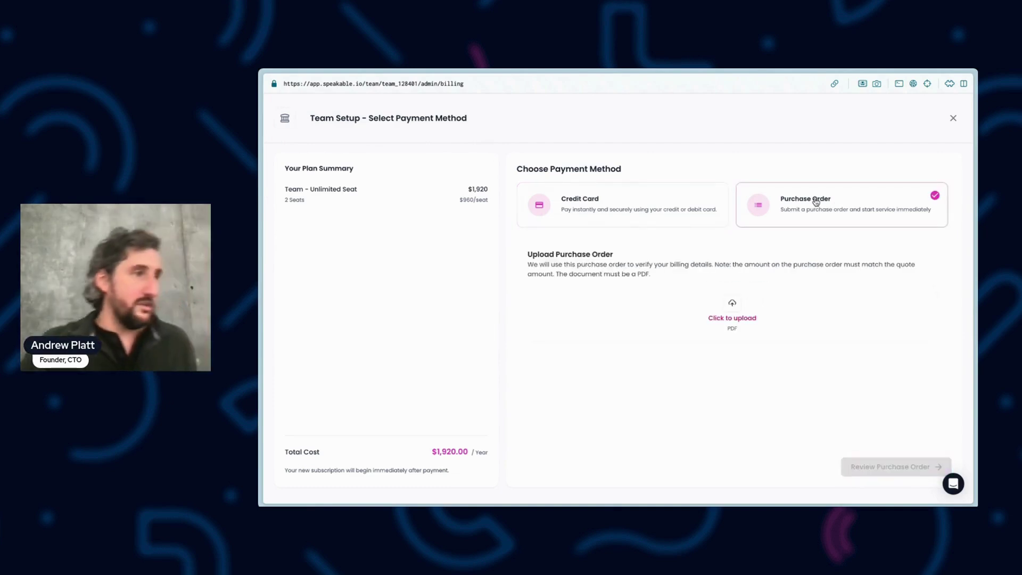
left_click(733, 314)
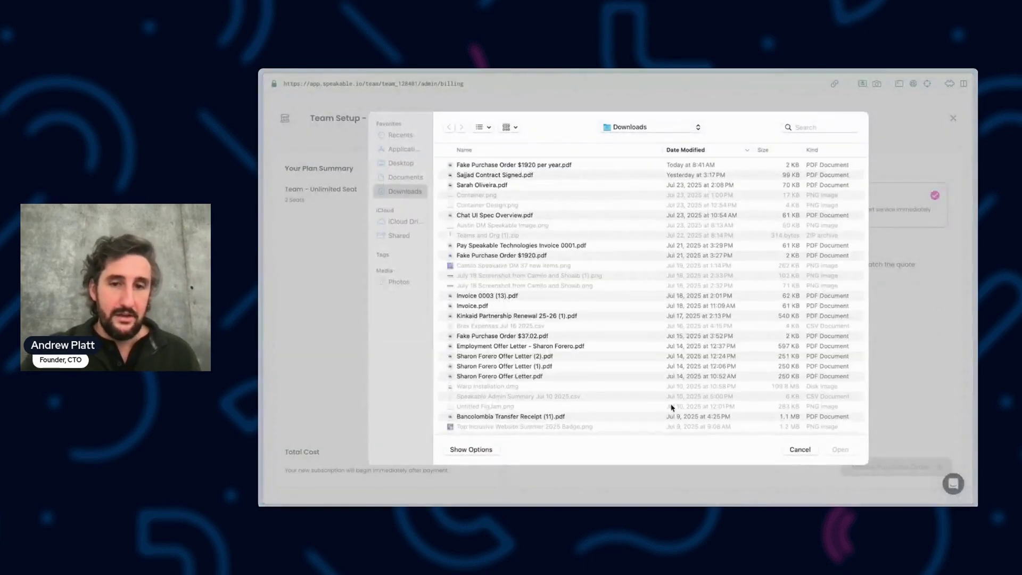
left_click(527, 167)
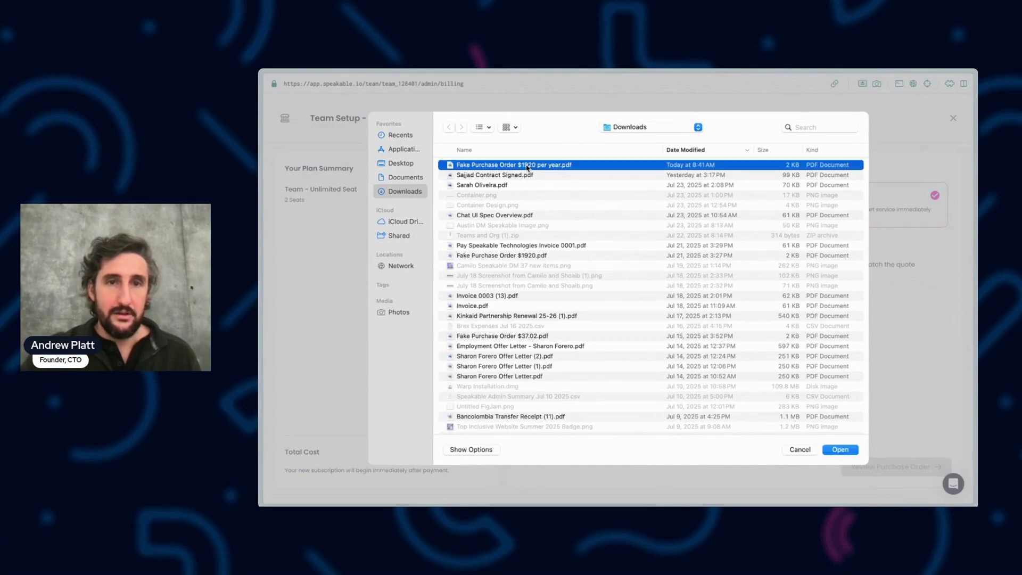
key("Return")
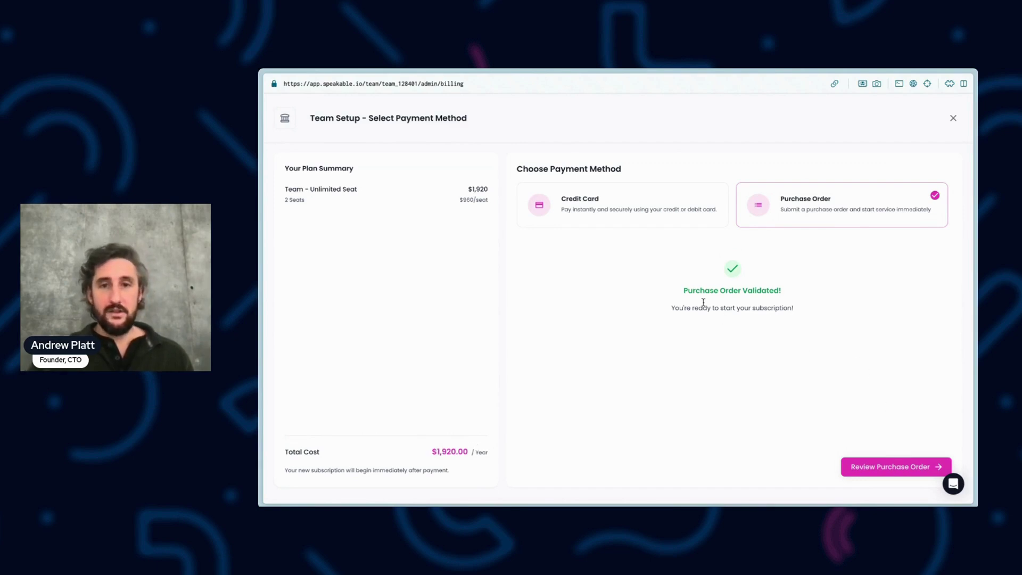
Step: Review the purchase order's organization name, billing address, billing contact email and PO number
left_click(848, 466)
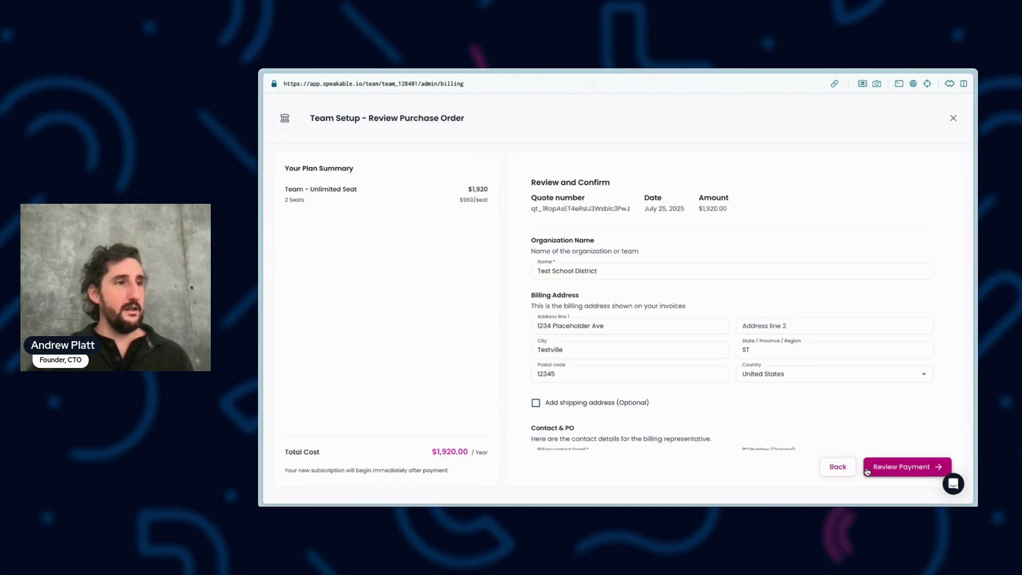
scroll(756, 351, "down", 2)
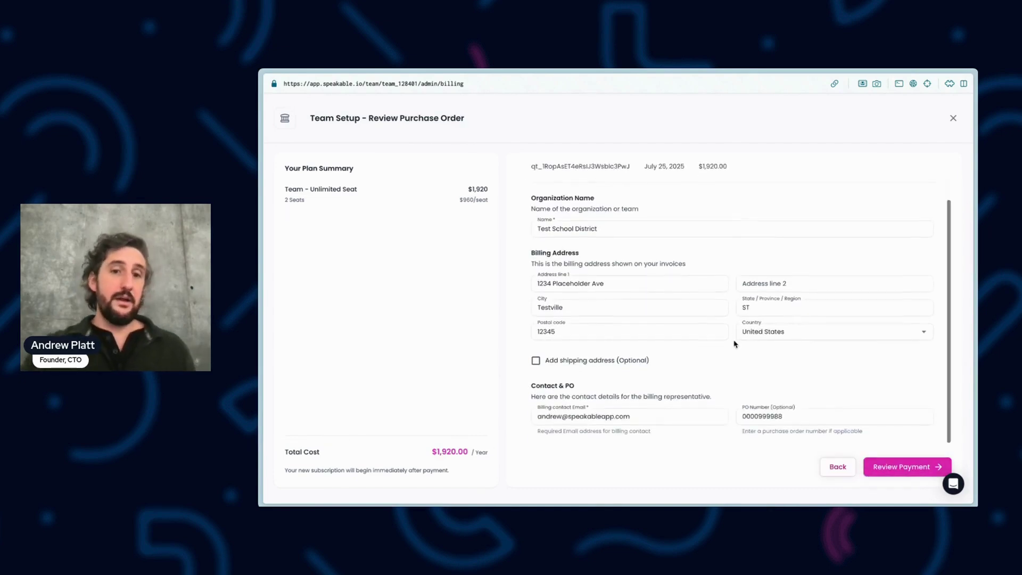
scroll(735, 344, "up", 1)
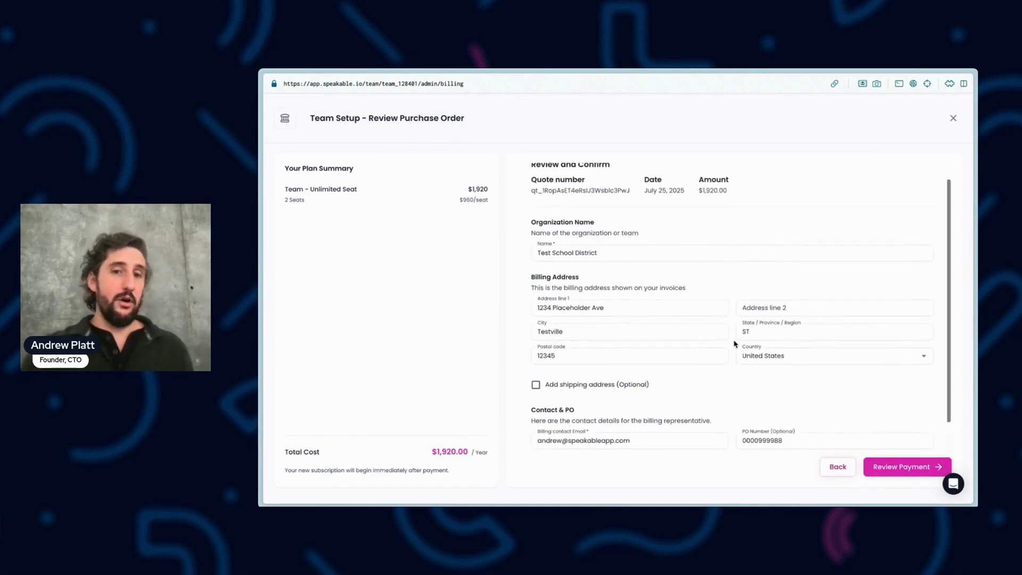
left_click(659, 259)
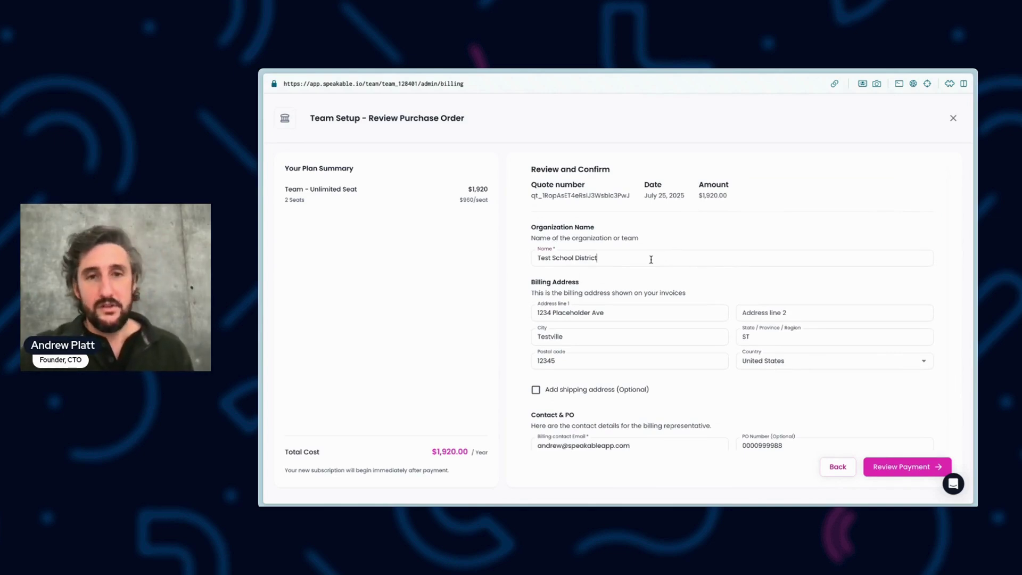
scroll(650, 259, "down", 1)
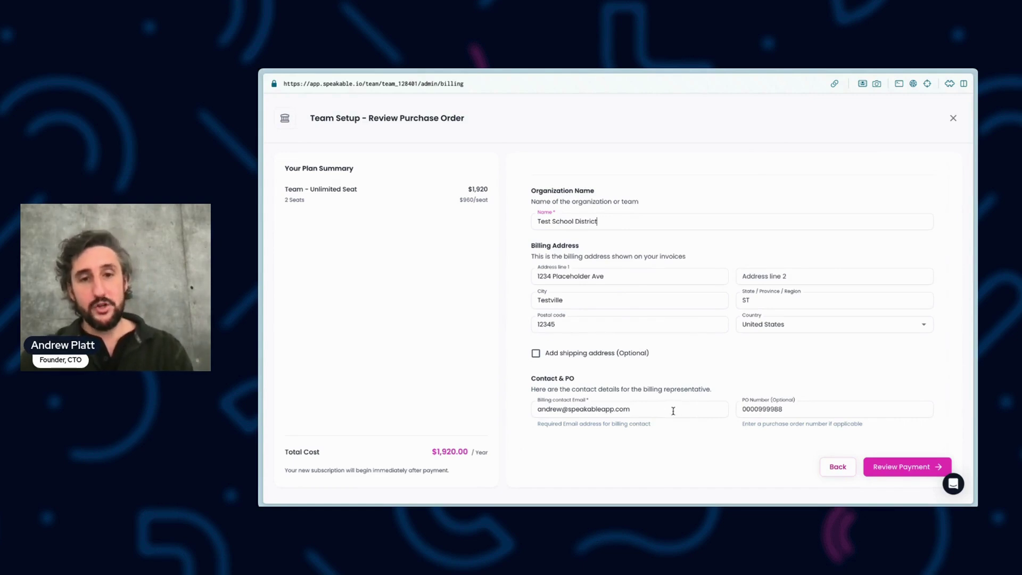
left_click(802, 413)
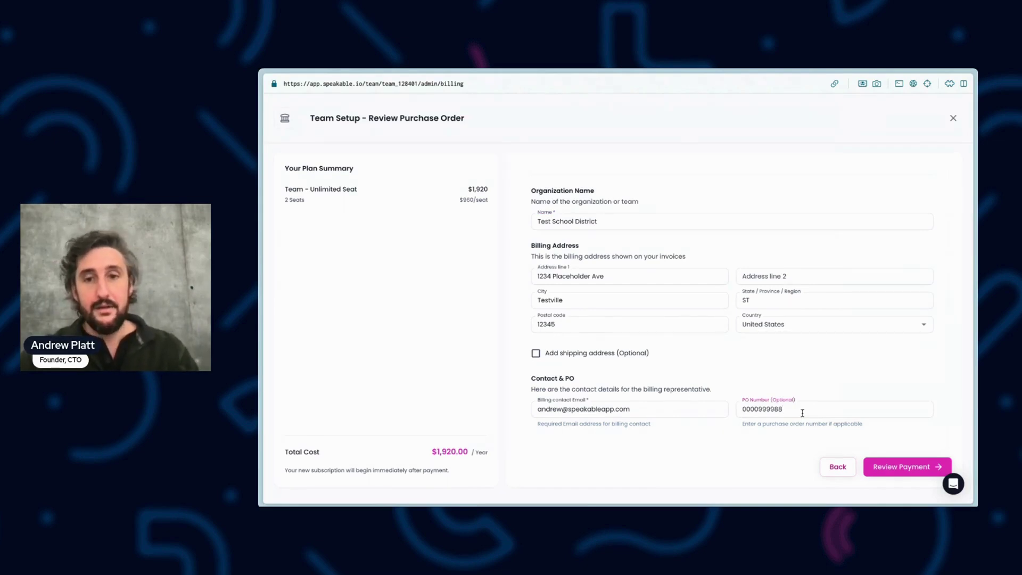
double_click(802, 413)
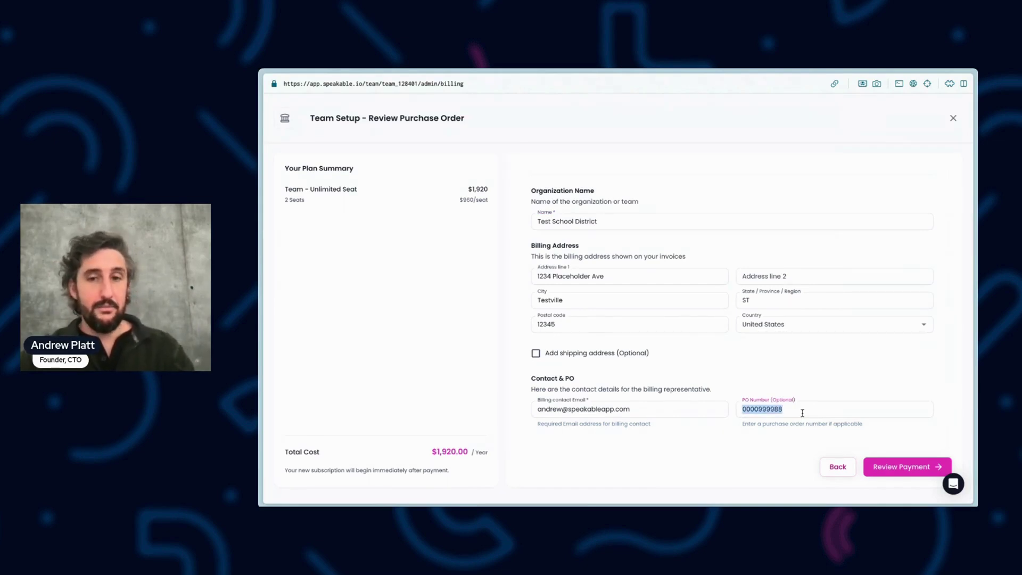
left_click(798, 407)
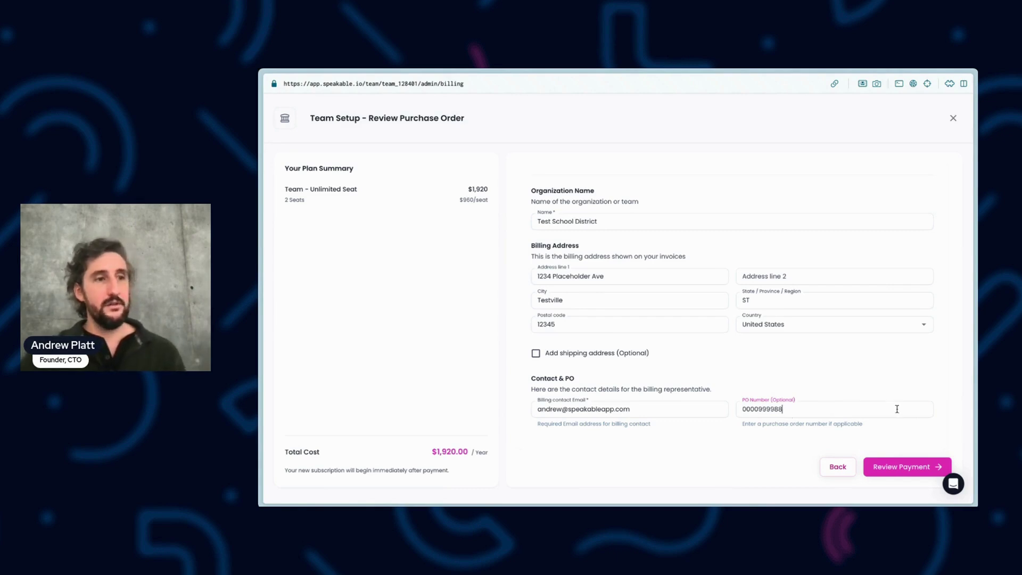
Step: Proceed to the payment review, agree to the order terms, and create the invoice to start the plan
left_click(924, 469)
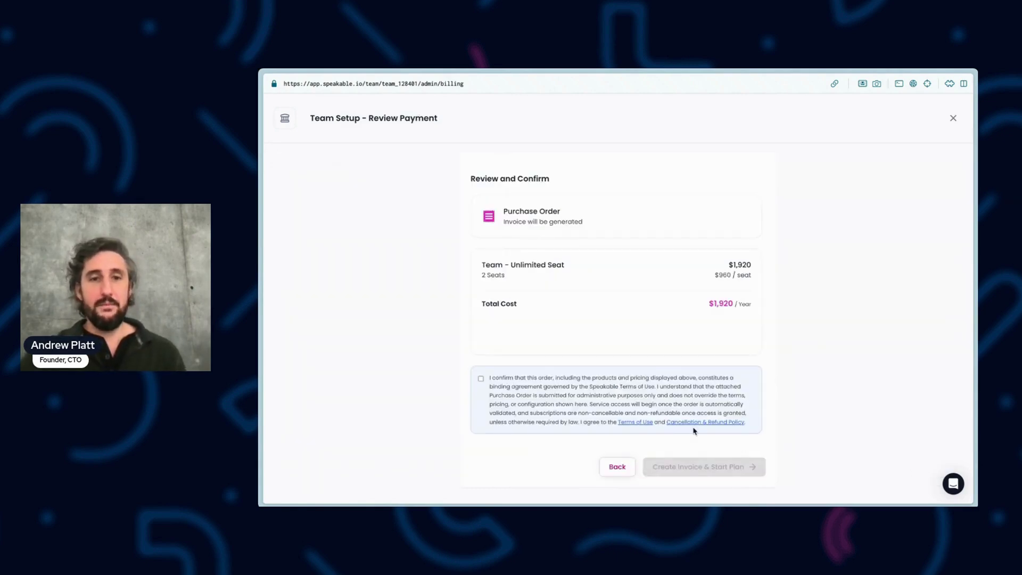
left_click(481, 379)
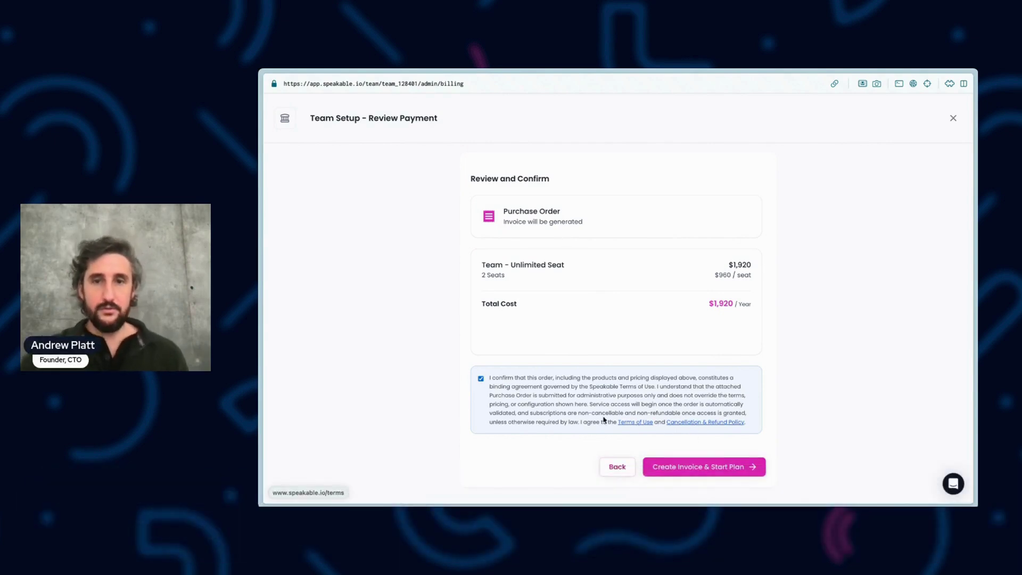
left_click(710, 470)
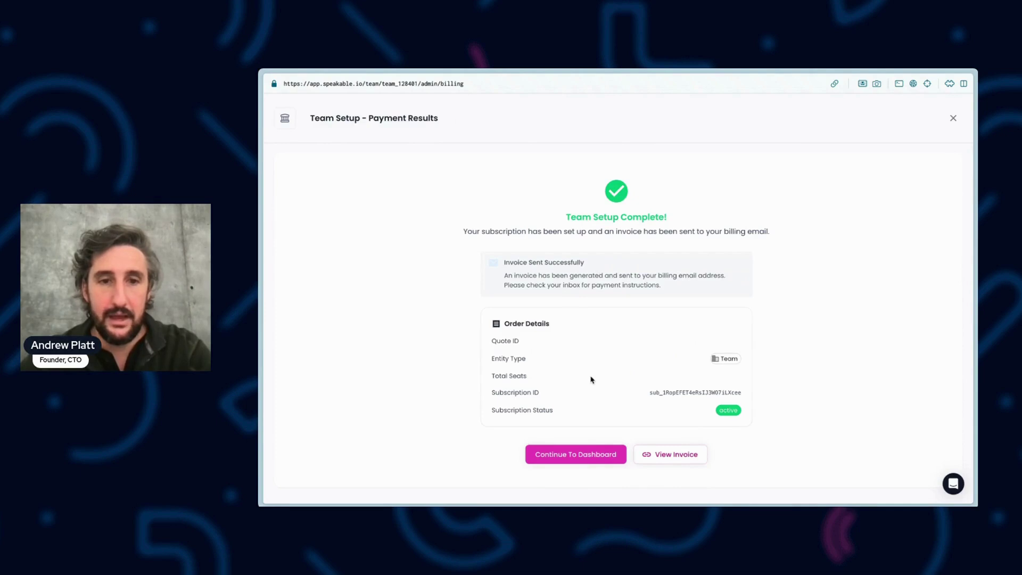
Step: Continue to the team admin dashboard and inspect the Unlimited Seat availability among the seat types
left_click(571, 456)
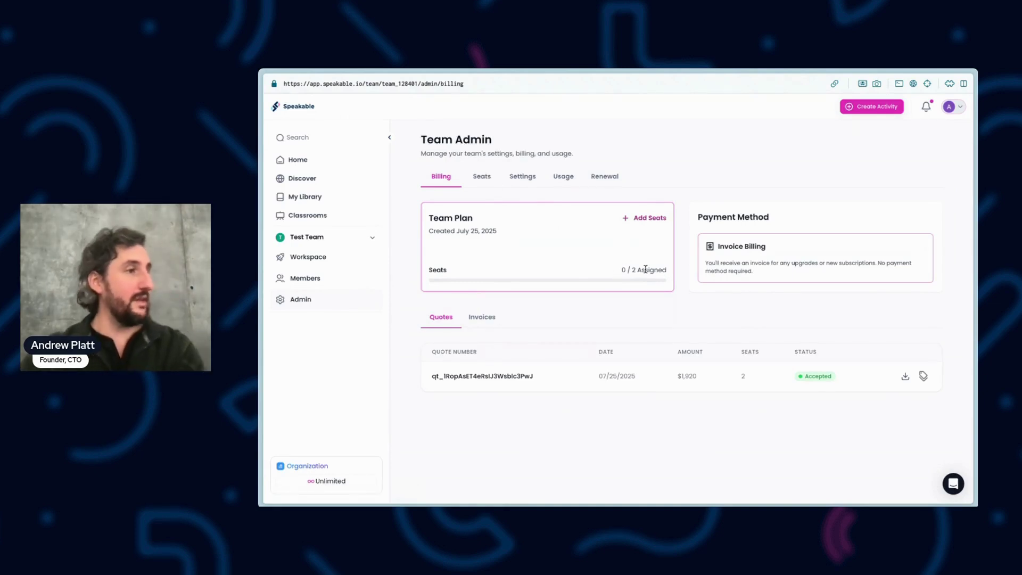
left_click(478, 180)
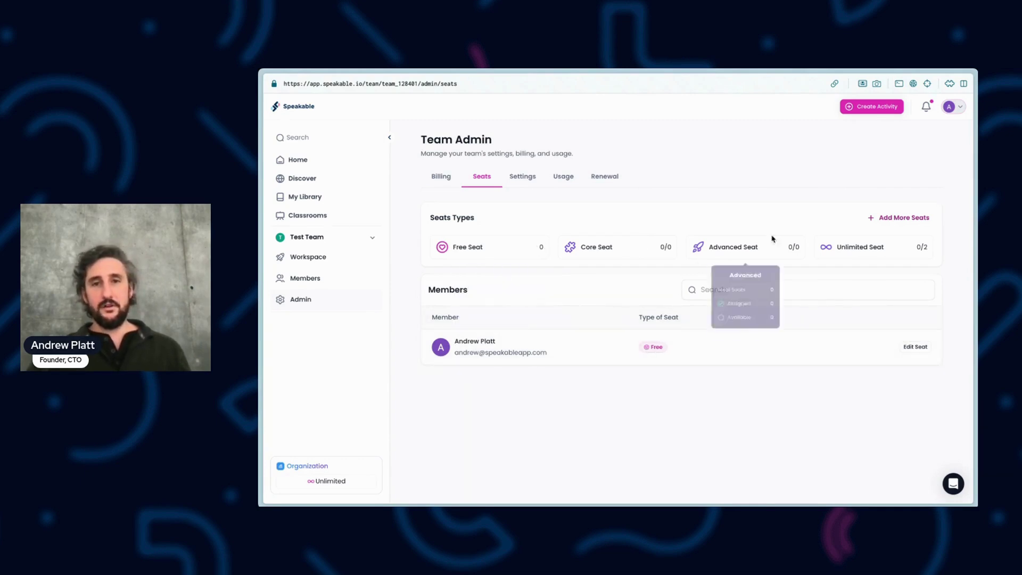
mouse_move(882, 245)
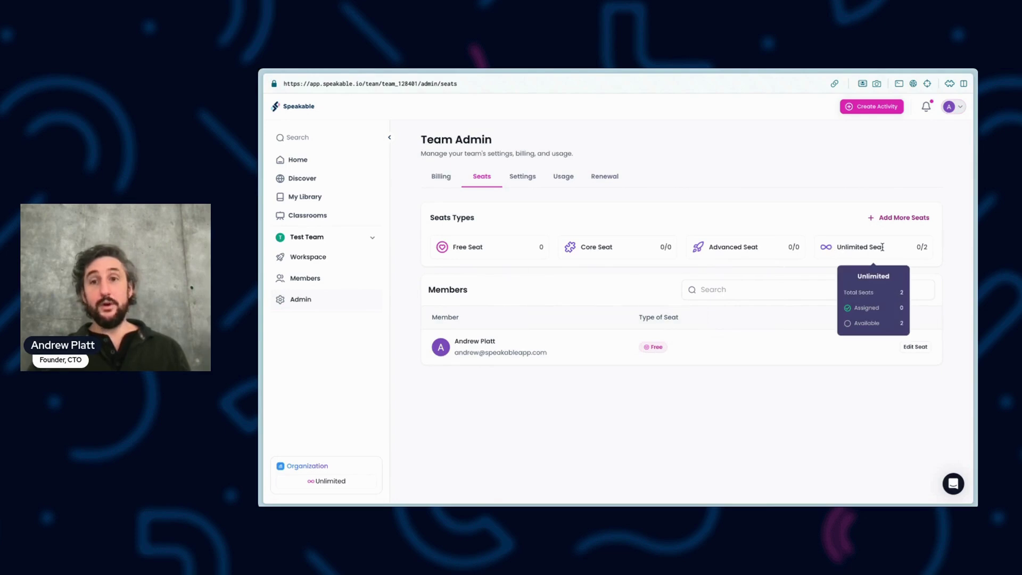
left_click(919, 352)
left_click(655, 361)
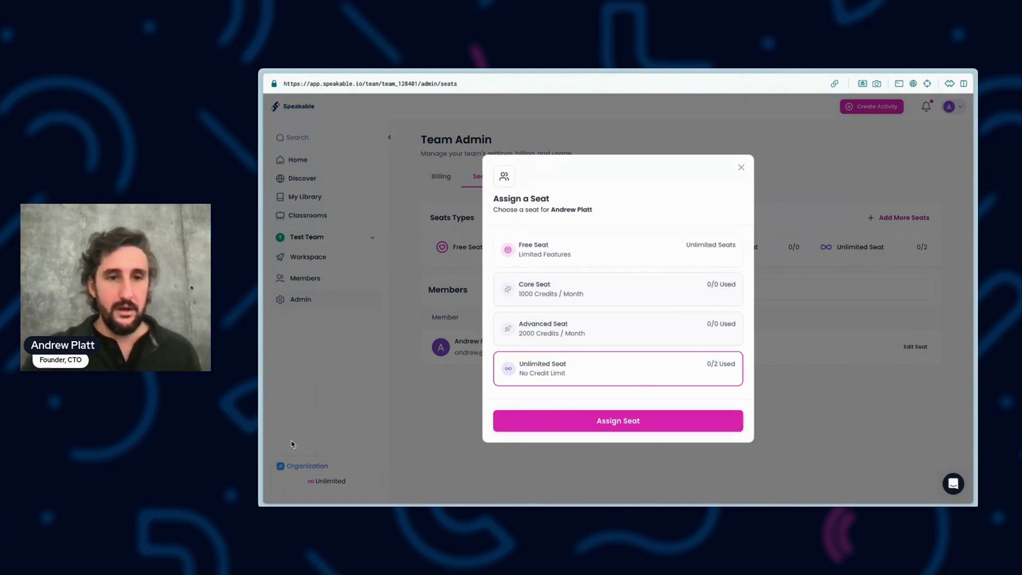
left_click(745, 173)
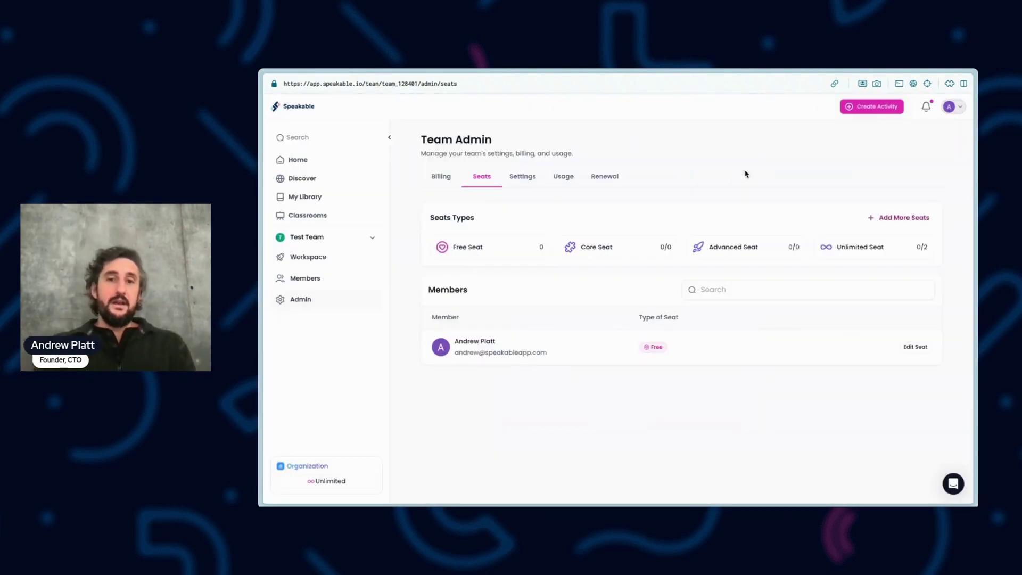